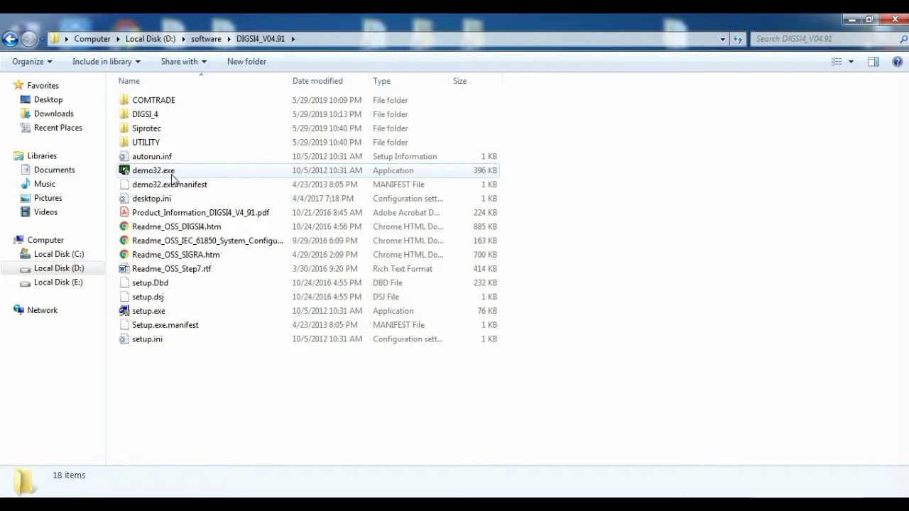
Launch setup.exe from the DIGSI4_V04.91 folder in English and start the DIGSI 4.91 installation.
double_click(154, 316)
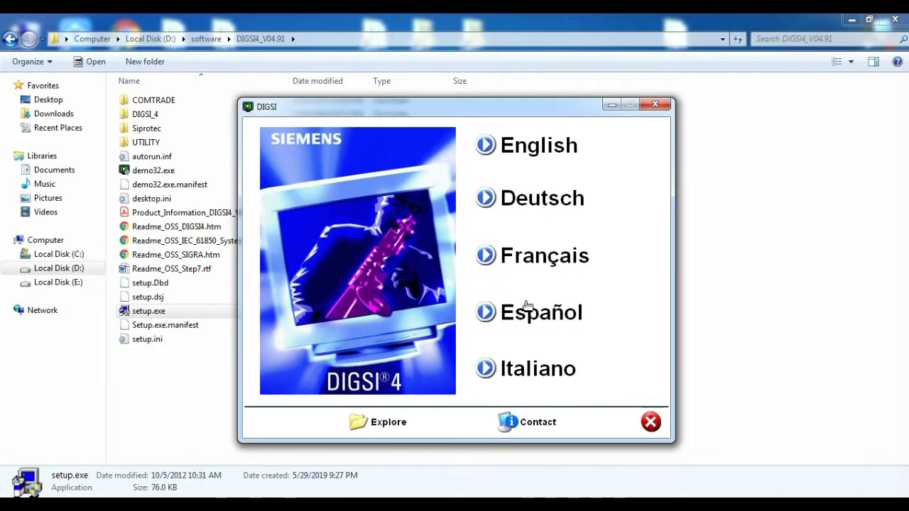
click(539, 146)
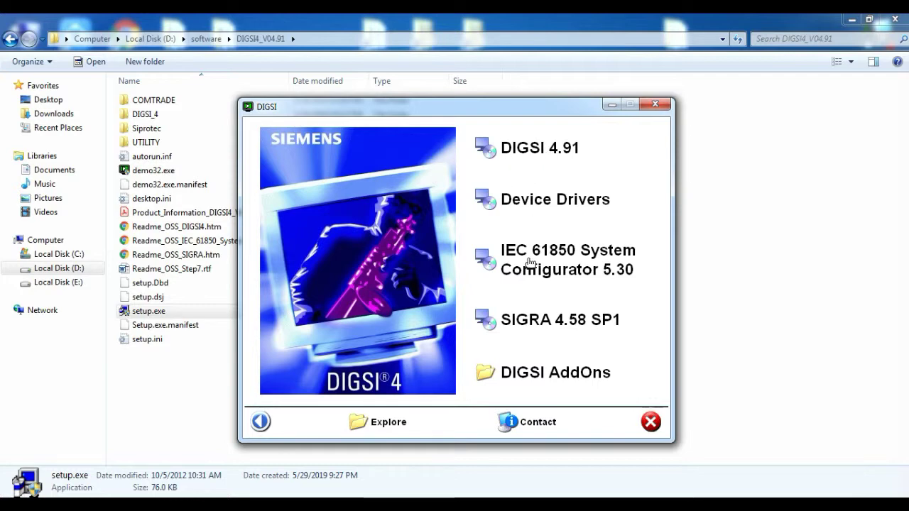
click(529, 157)
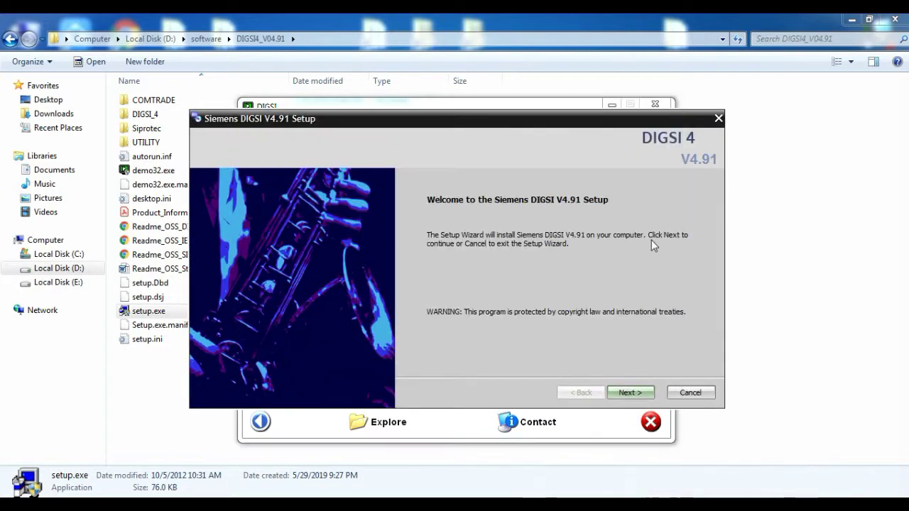
Enter user name "relay", organization "testing" and the serial number in the setup wizard, and accept the Complete setup type.
key(Return)
text(relay)
key(Tab)
text(testing)
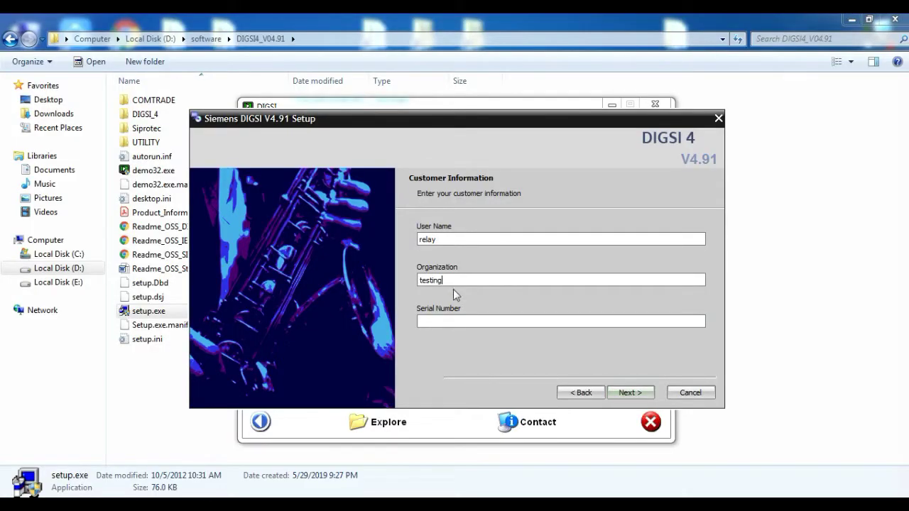
click(452, 319)
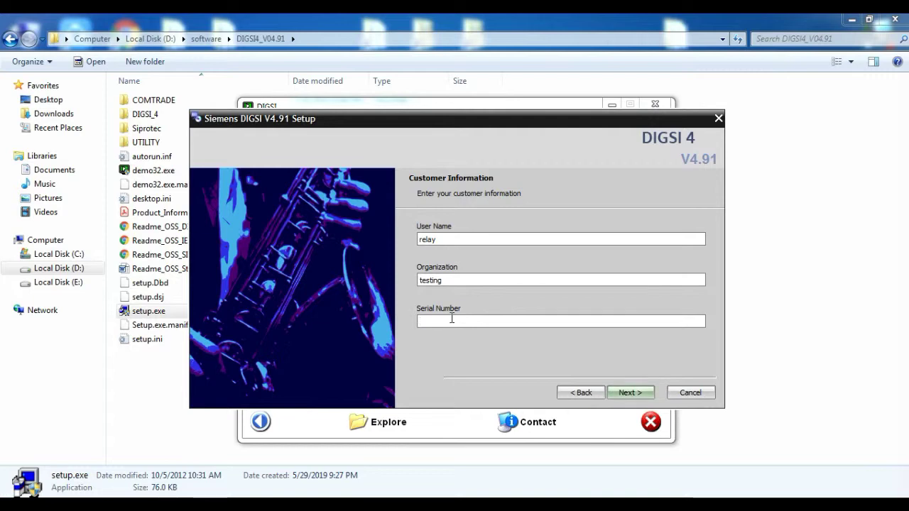
key(ctrl+v)
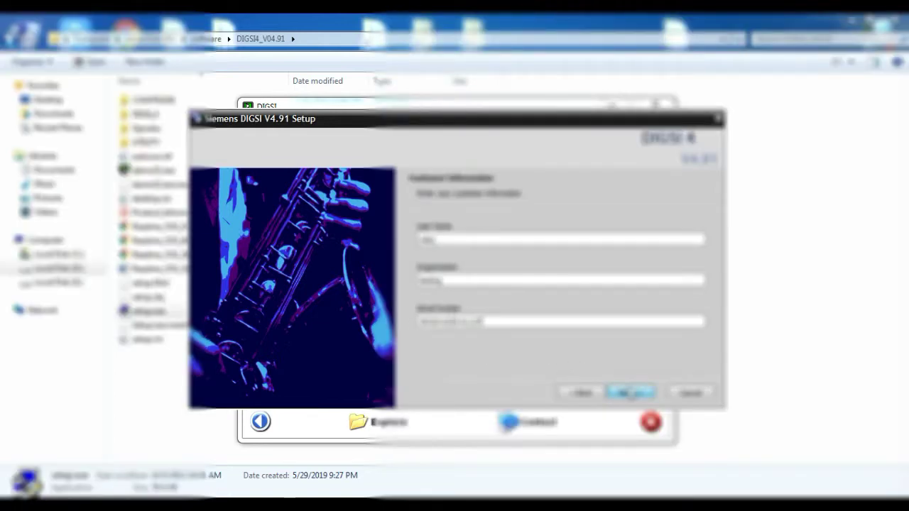
click(630, 392)
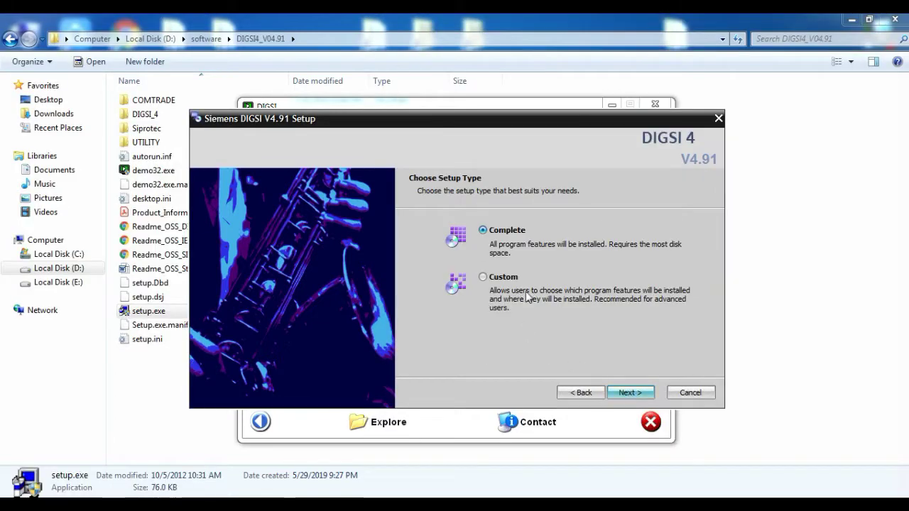
click(622, 394)
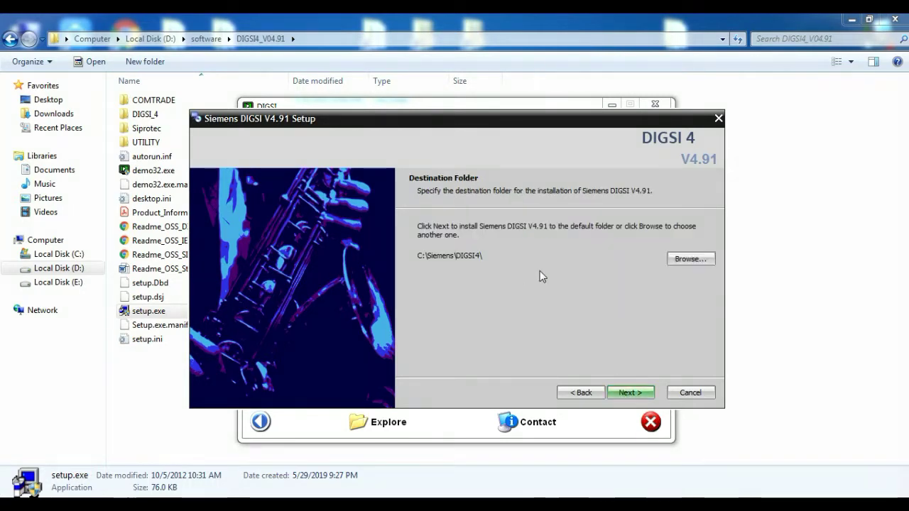
Check the disk space requirements of the drives while changing the destination folder, and leave without changing it.
click(688, 259)
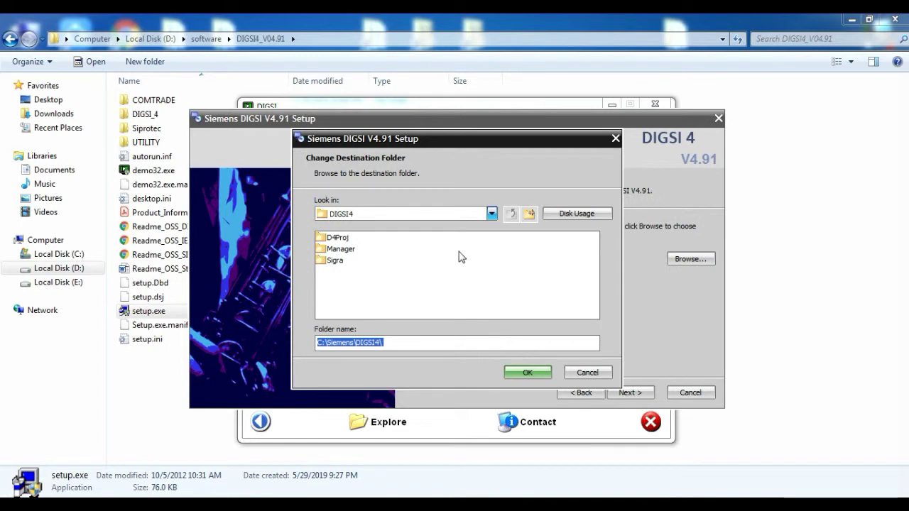
click(554, 215)
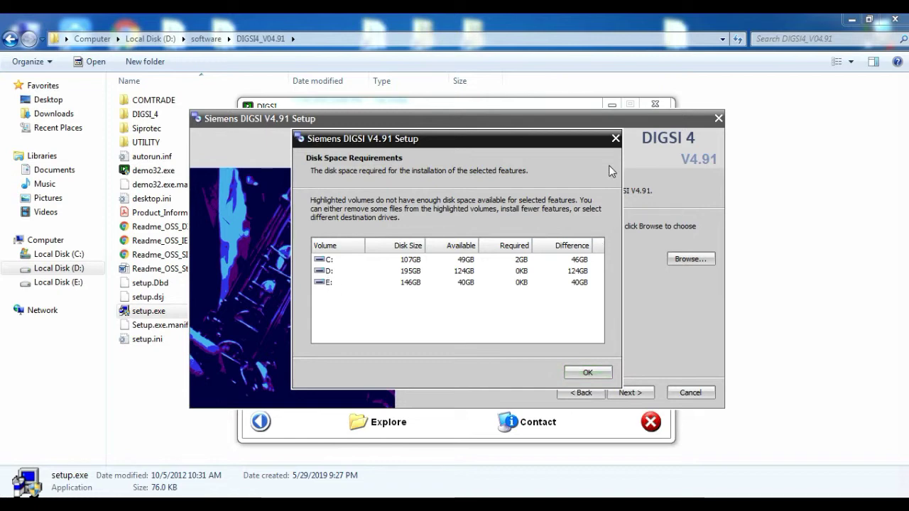
click(614, 138)
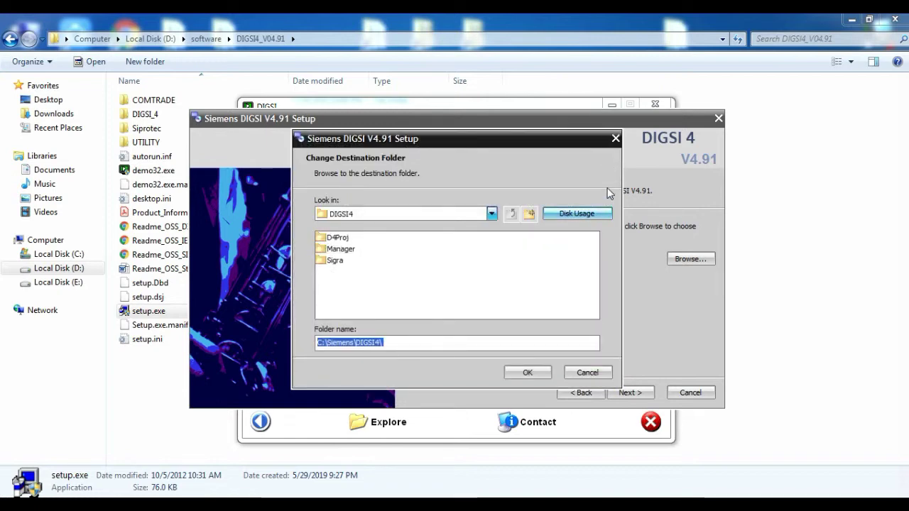
click(616, 139)
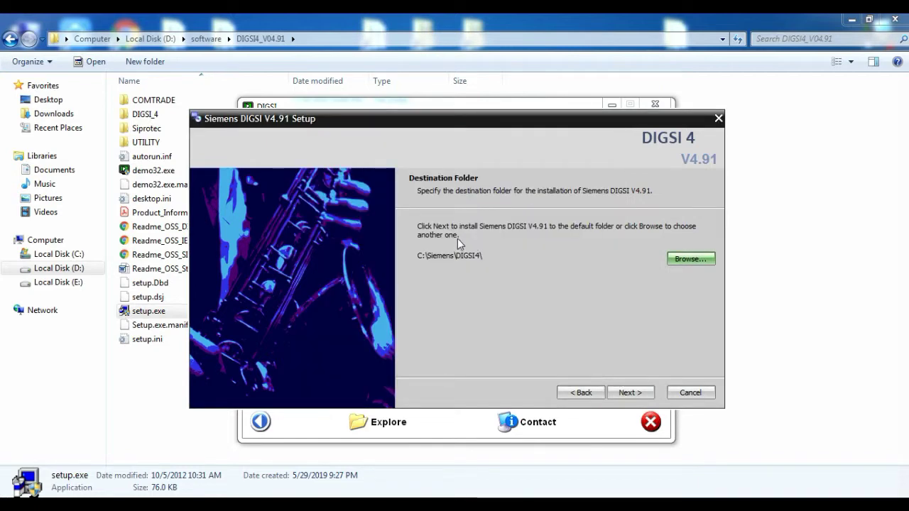
Install DIGSI V4.91 to C:\Siemens\DIGSI4\ with English (UK, ISO) as default device language, and finish the wizard.
click(624, 391)
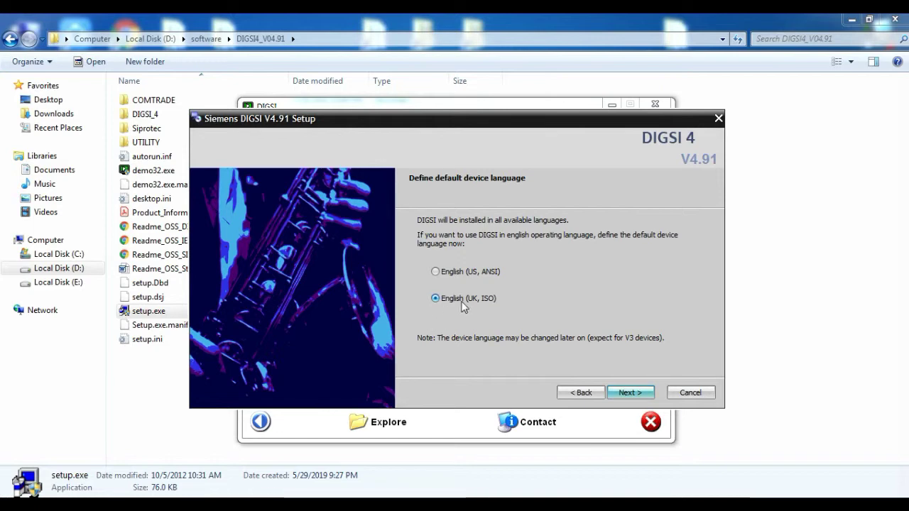
click(624, 391)
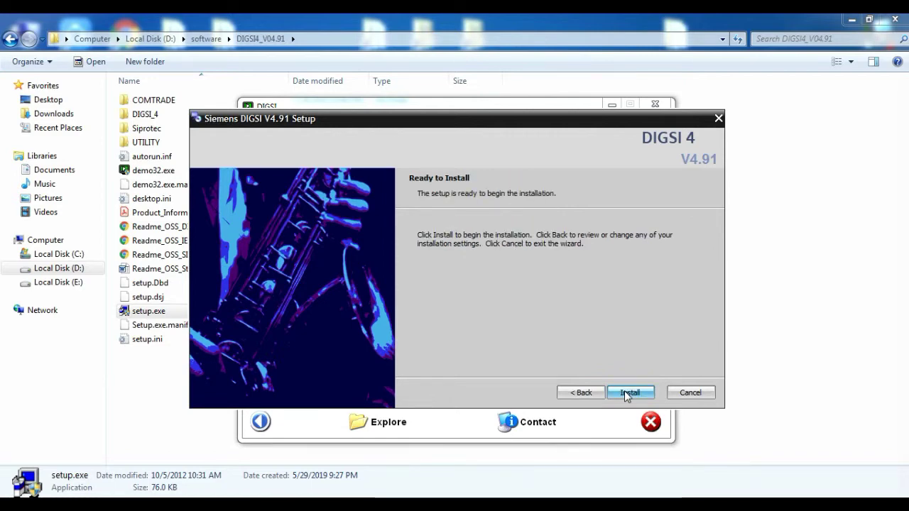
click(629, 391)
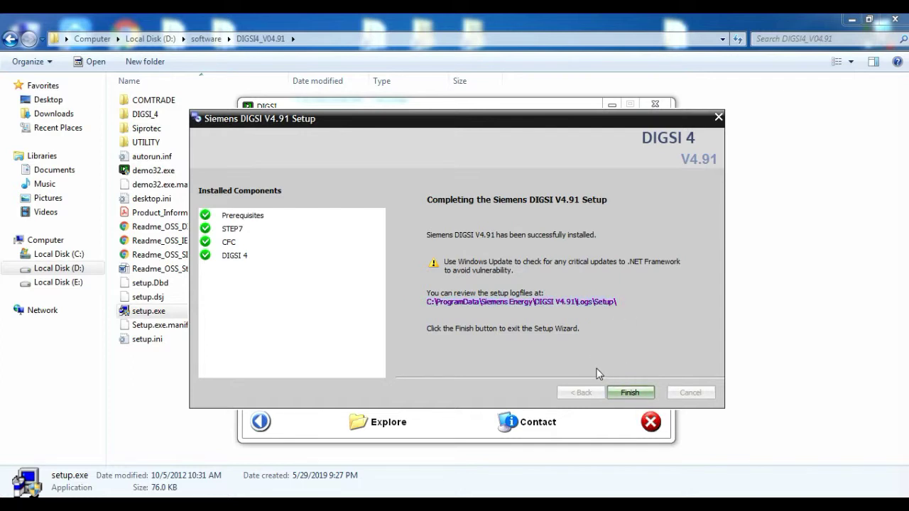
click(624, 393)
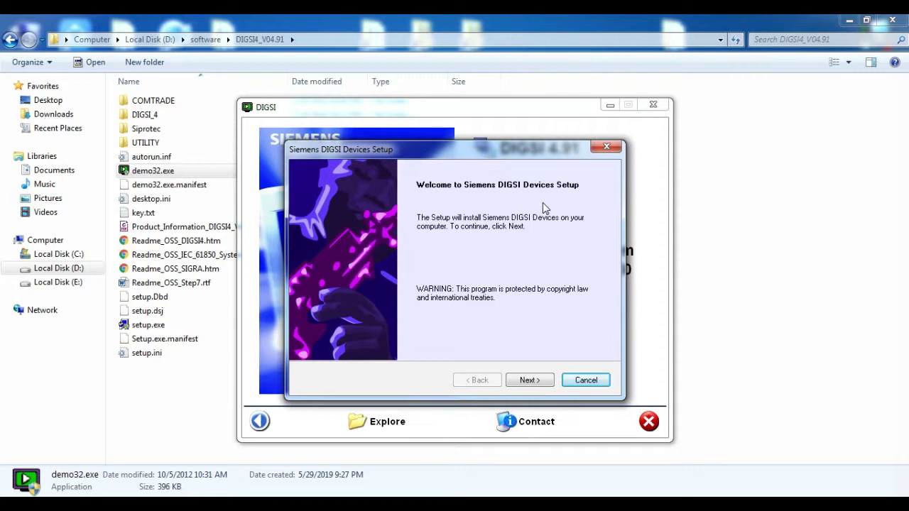
In the DIGSI Devices setup, deselect all device types and select only 6MD63X for installation.
click(533, 380)
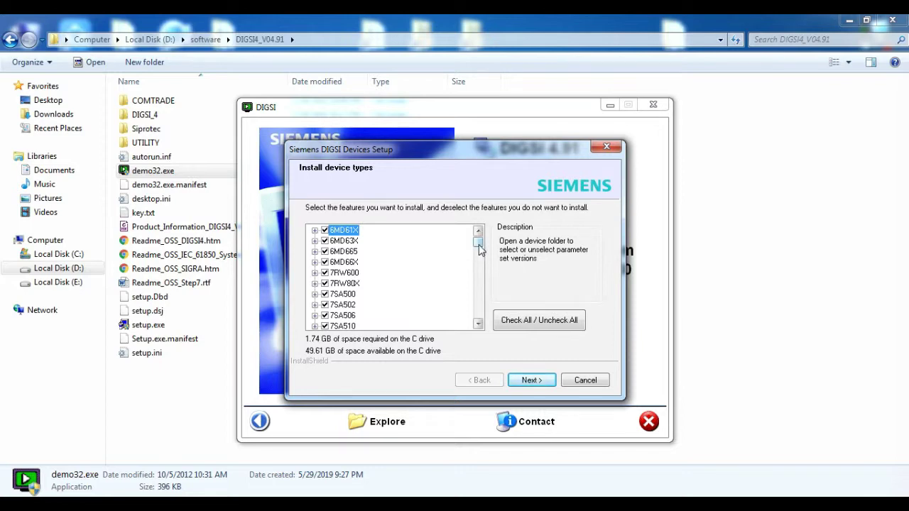
click(505, 327)
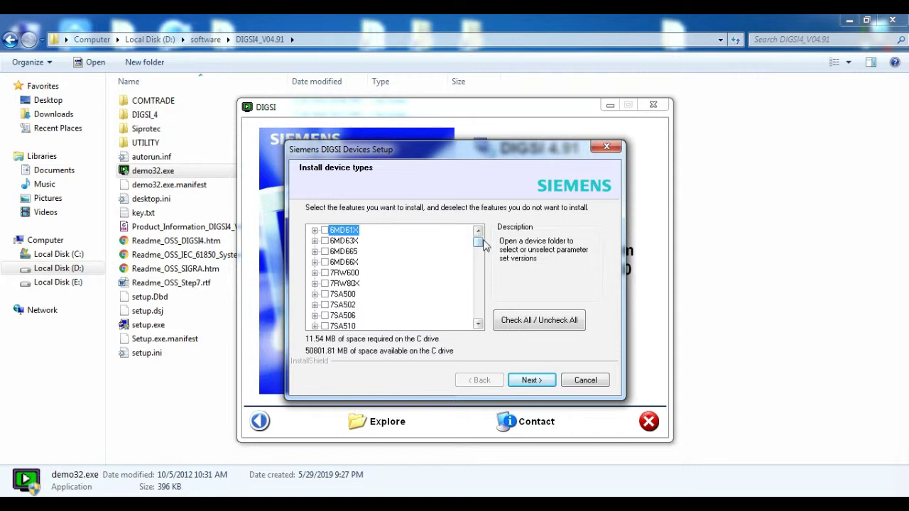
drag(480, 242, 481, 223)
click(324, 240)
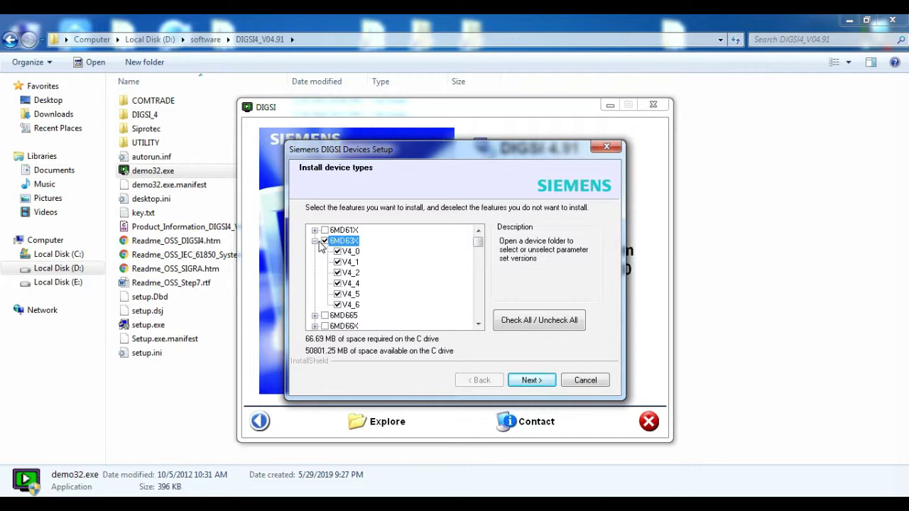
click(315, 241)
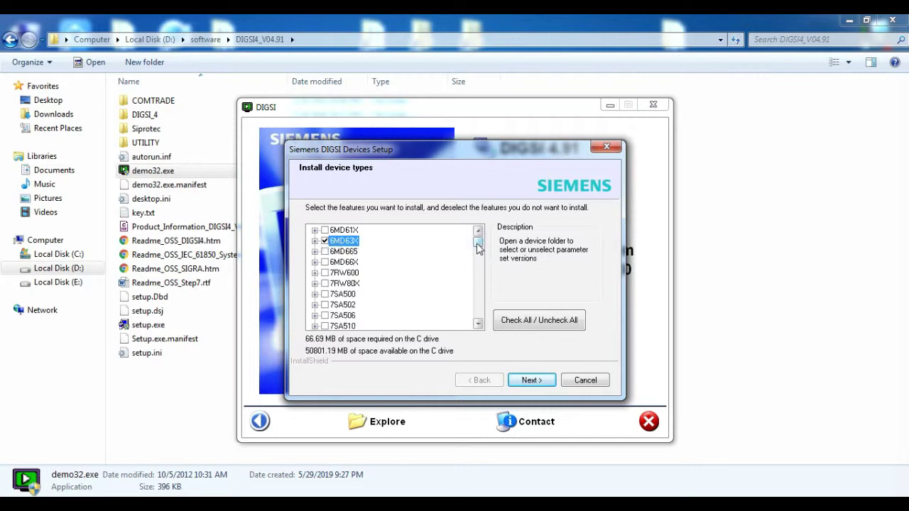
Add device types 7RW80X and 7SA610 to the installation selection.
scroll(478, 246, down, 1)
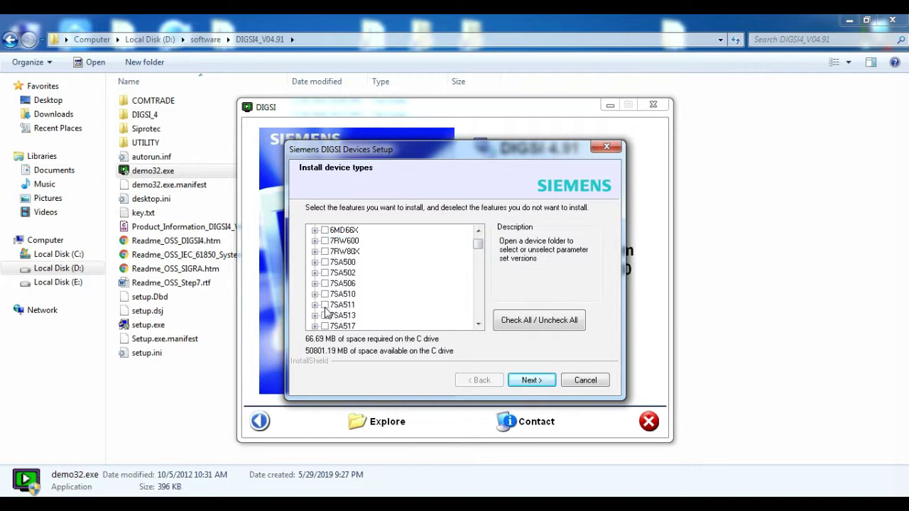
click(324, 251)
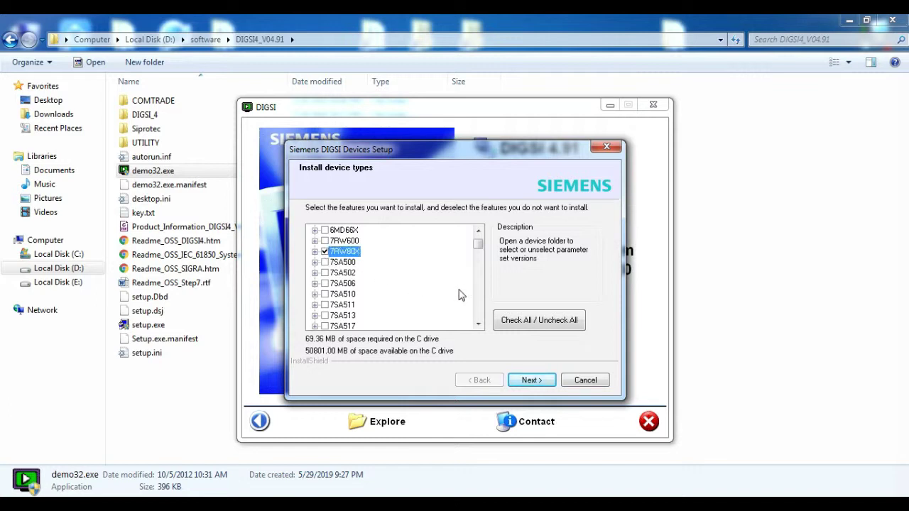
scroll(481, 251, down, 2)
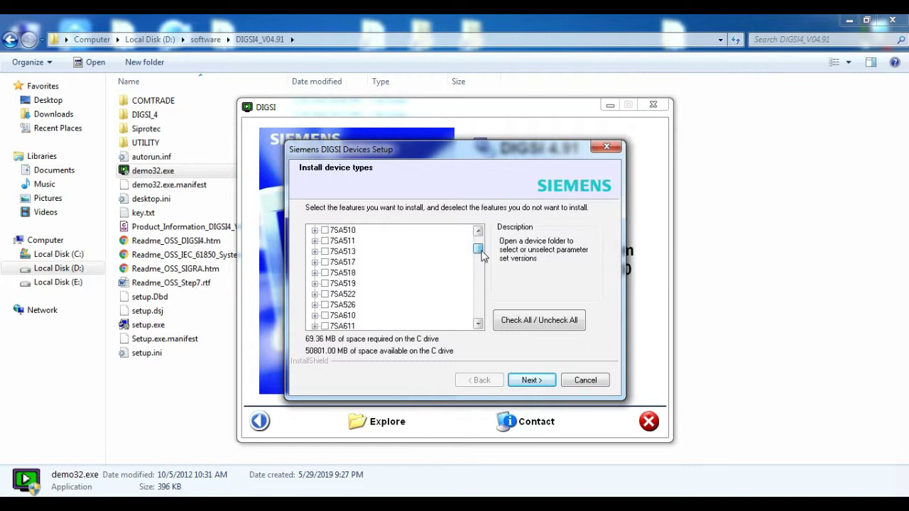
click(326, 316)
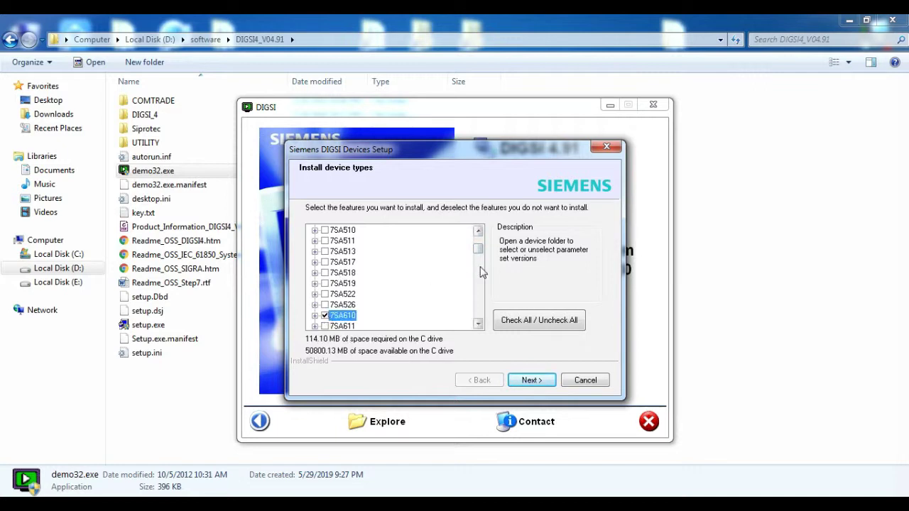
Add device type 7SA642 to the installation selection.
click(479, 324)
click(478, 323)
click(479, 324)
click(478, 324)
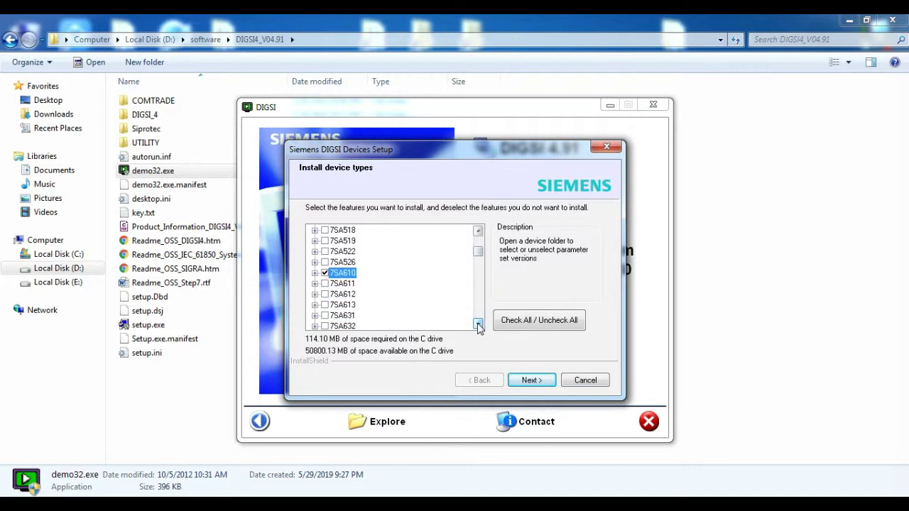
click(478, 324)
click(478, 323)
click(478, 324)
click(478, 324)
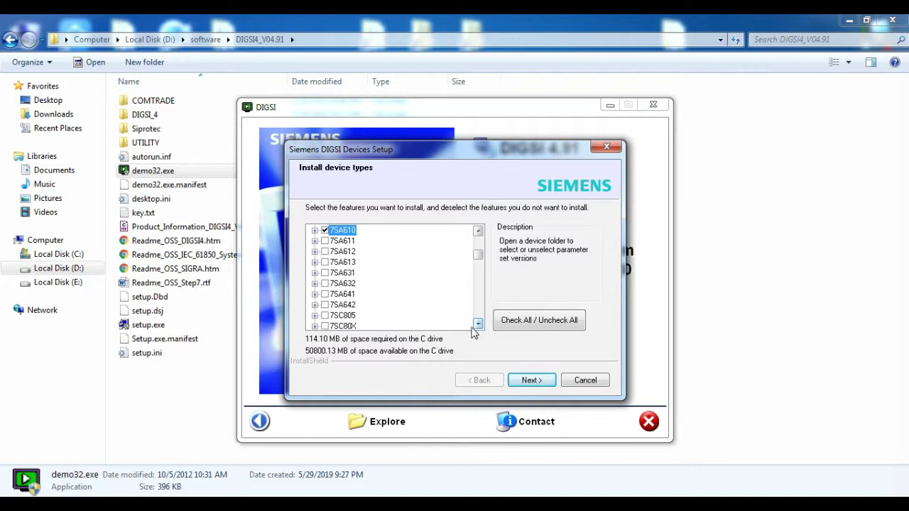
click(333, 305)
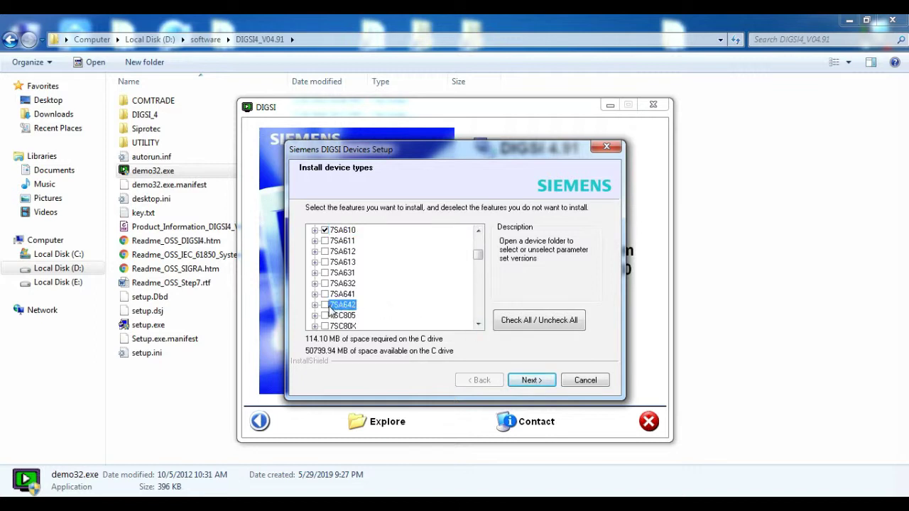
click(324, 305)
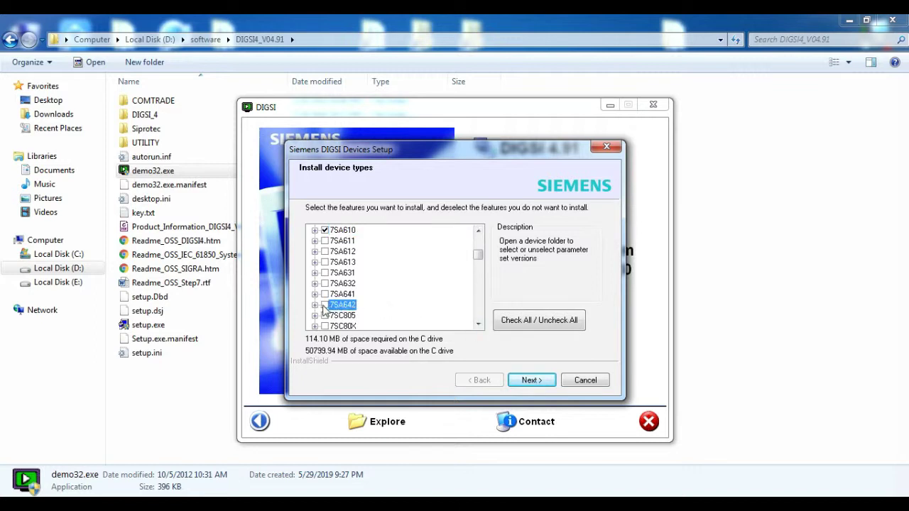
Add device type 7SJ61X to the installation selection.
click(478, 324)
click(478, 324)
click(478, 324)
click(478, 324)
click(478, 324)
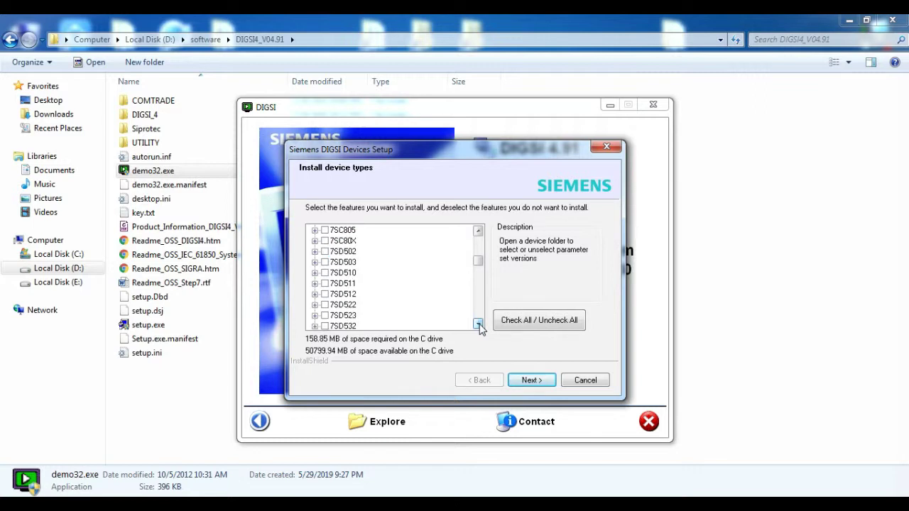
click(478, 324)
click(478, 323)
click(478, 324)
click(478, 323)
click(479, 323)
click(479, 324)
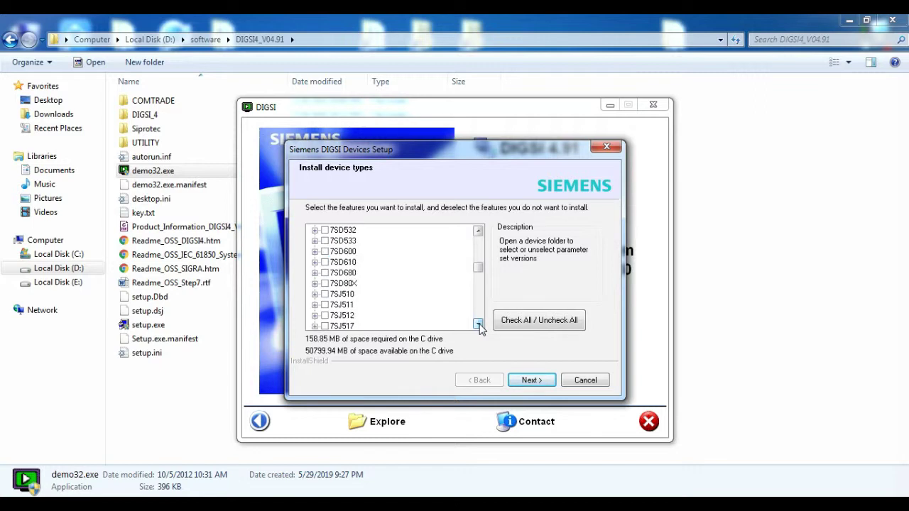
click(478, 323)
click(479, 324)
click(478, 323)
click(478, 324)
click(478, 324)
click(479, 324)
click(478, 324)
click(479, 323)
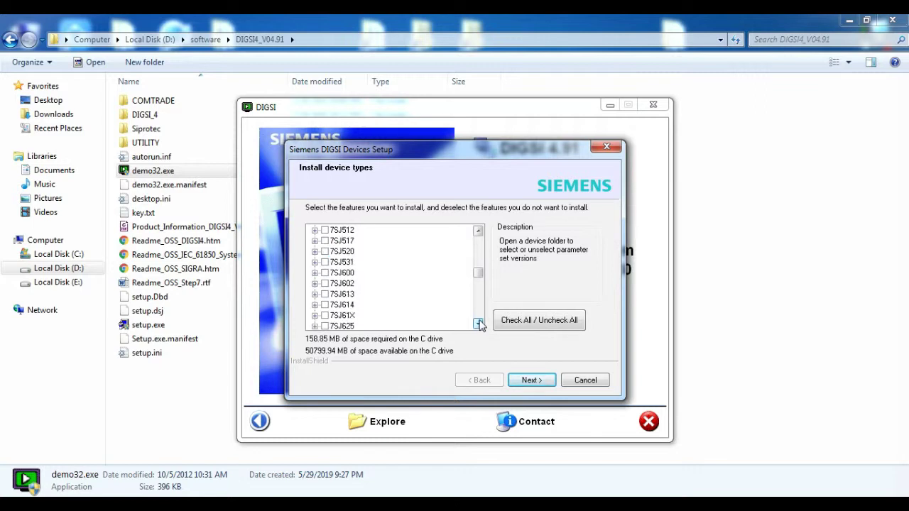
click(478, 324)
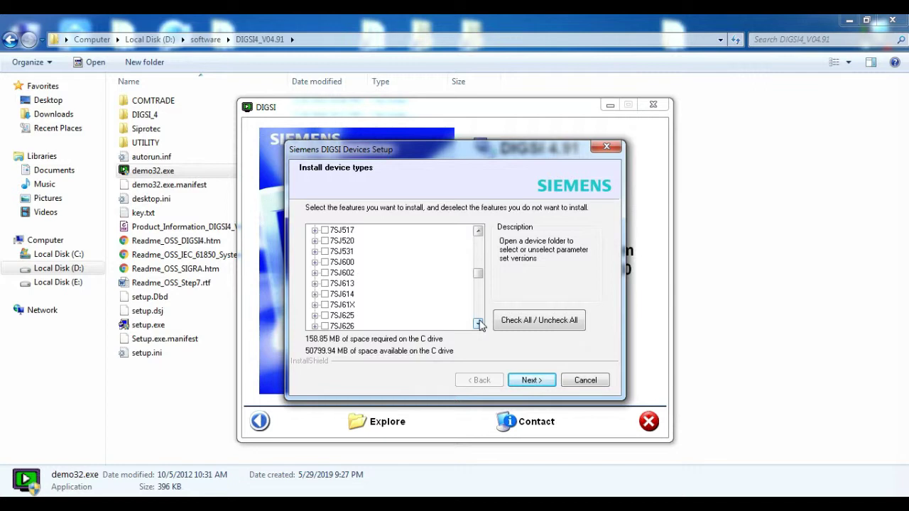
click(324, 304)
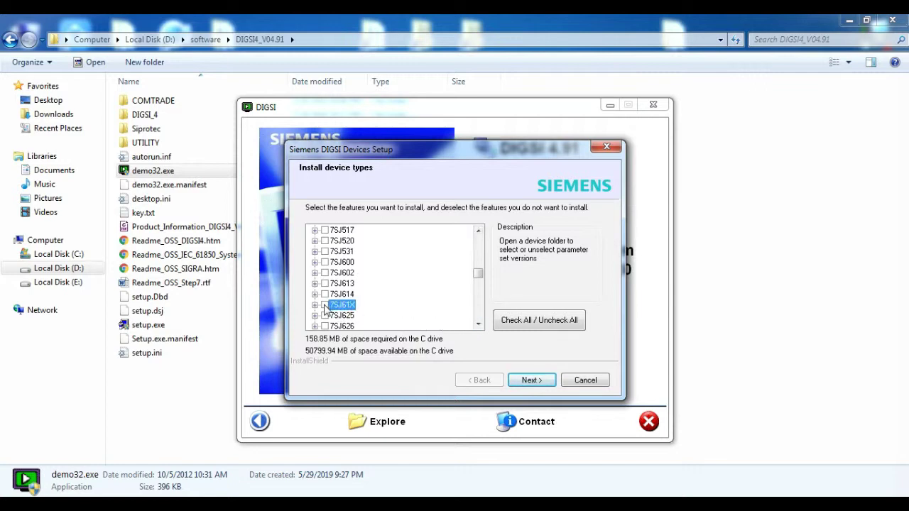
Add device type 7SJ80X to the installation selection.
click(478, 323)
click(478, 324)
click(478, 324)
click(478, 323)
click(479, 324)
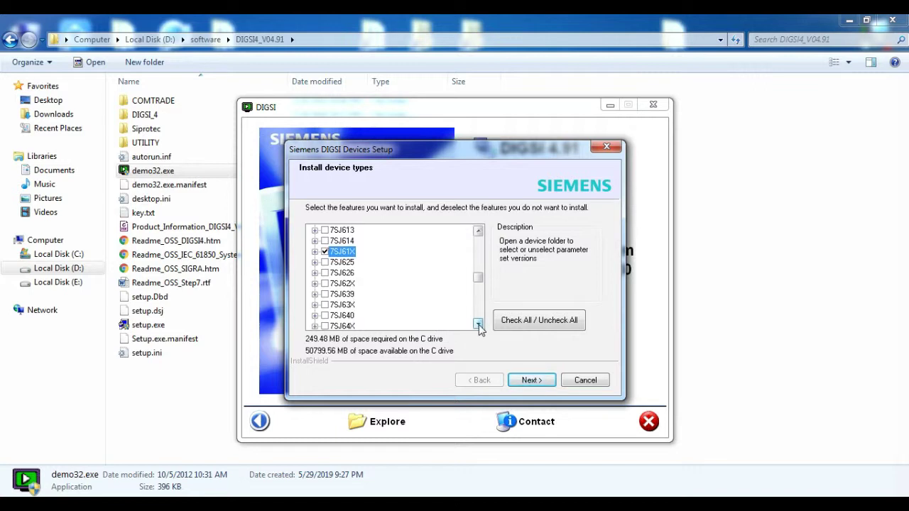
click(478, 324)
click(478, 323)
click(479, 324)
click(479, 323)
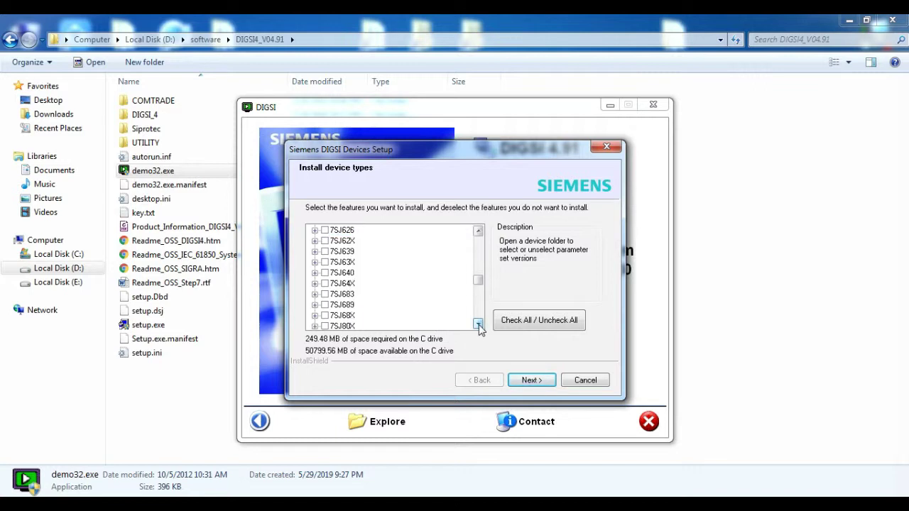
click(478, 323)
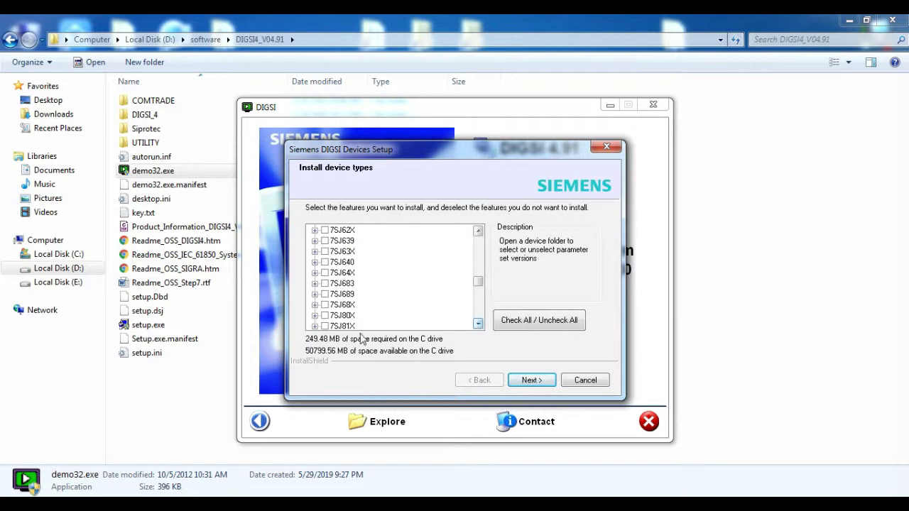
click(324, 315)
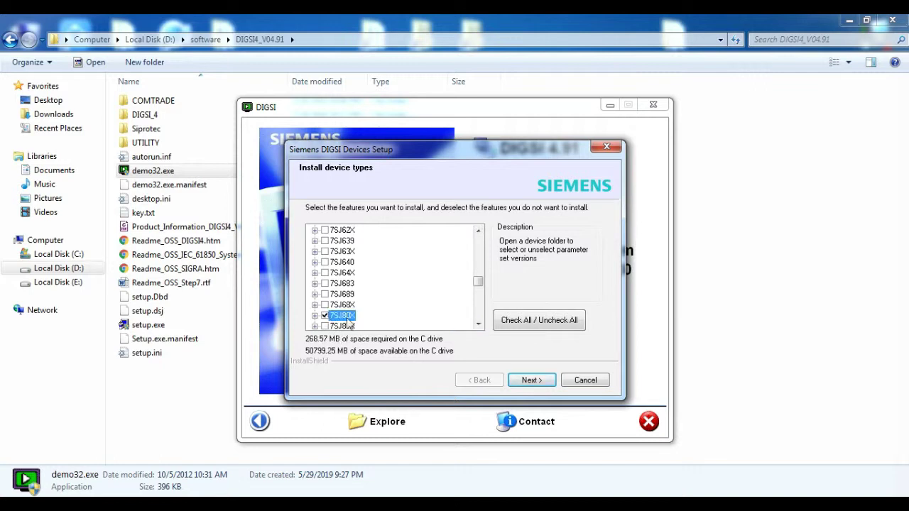
Add device type 7SS601 to the installation selection.
click(477, 325)
click(477, 324)
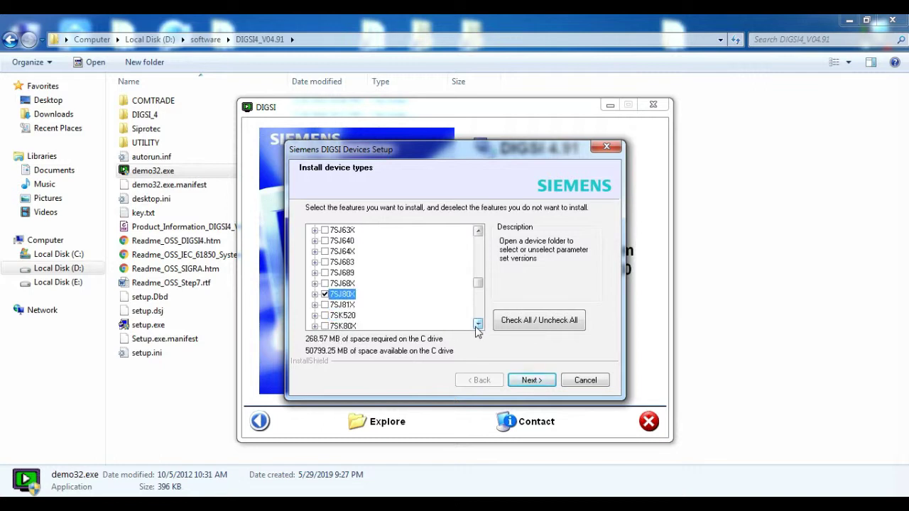
click(477, 324)
click(477, 324)
click(477, 324)
click(477, 324)
click(477, 324)
click(477, 324)
click(477, 324)
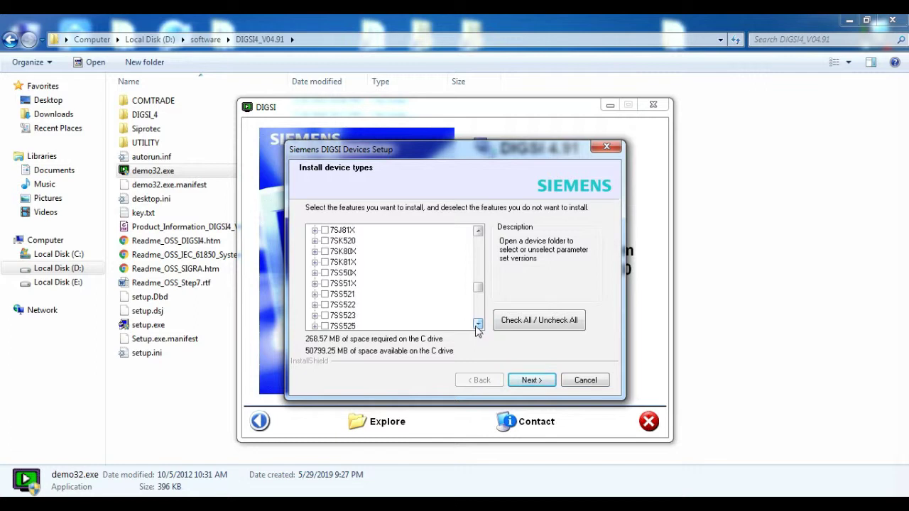
click(477, 325)
click(477, 324)
click(477, 324)
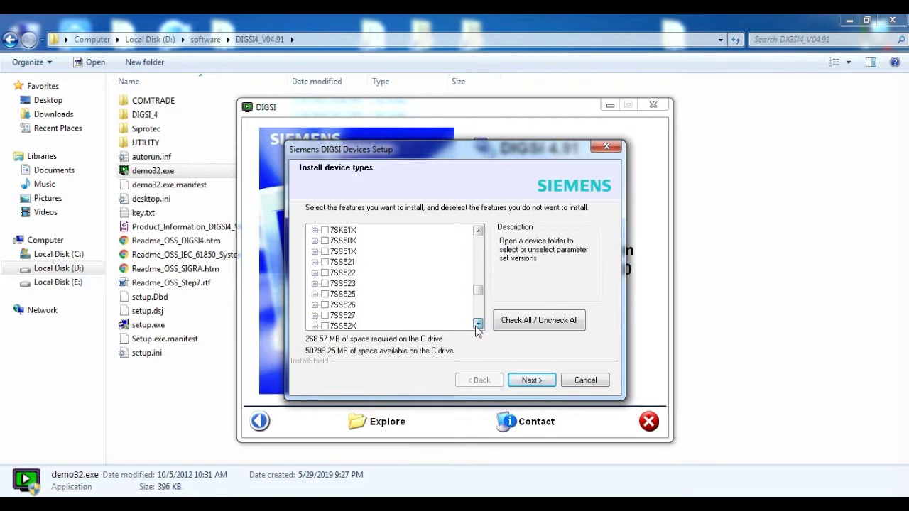
click(477, 324)
click(477, 325)
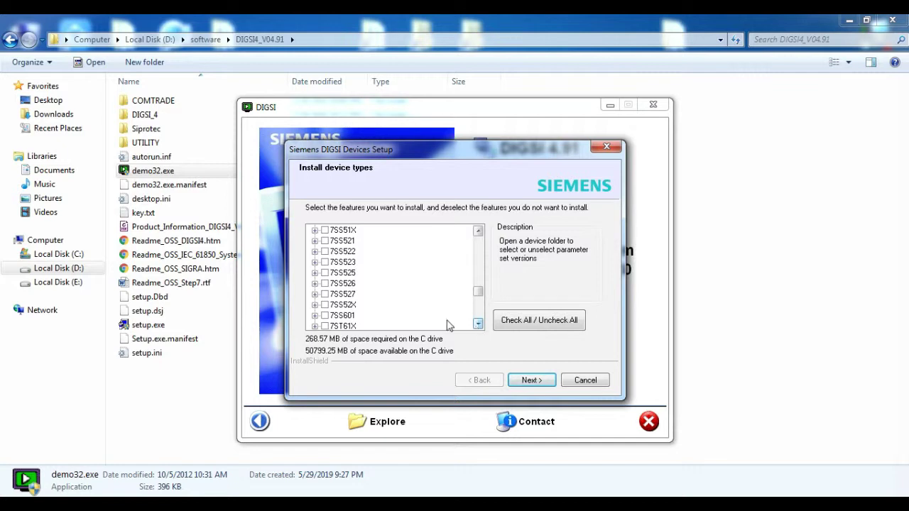
click(326, 315)
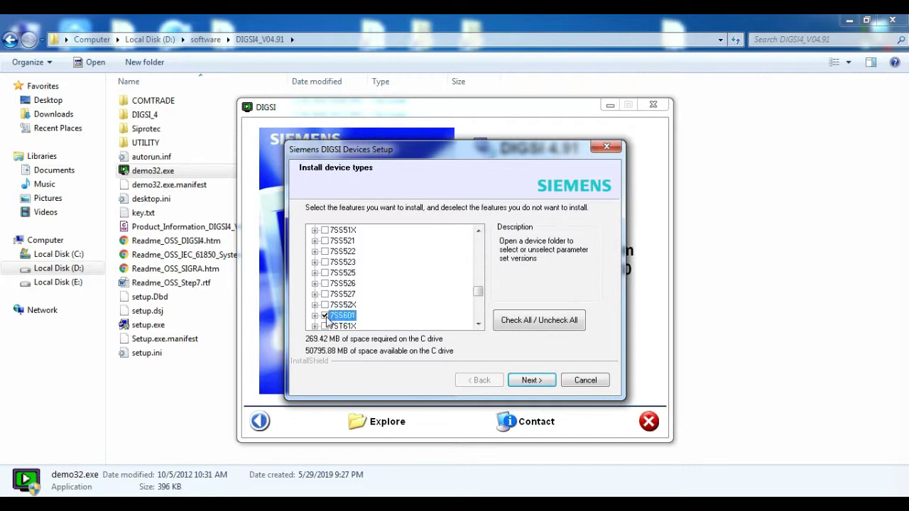
Add device type 7UM62X to the installation selection.
click(477, 323)
click(477, 324)
click(477, 324)
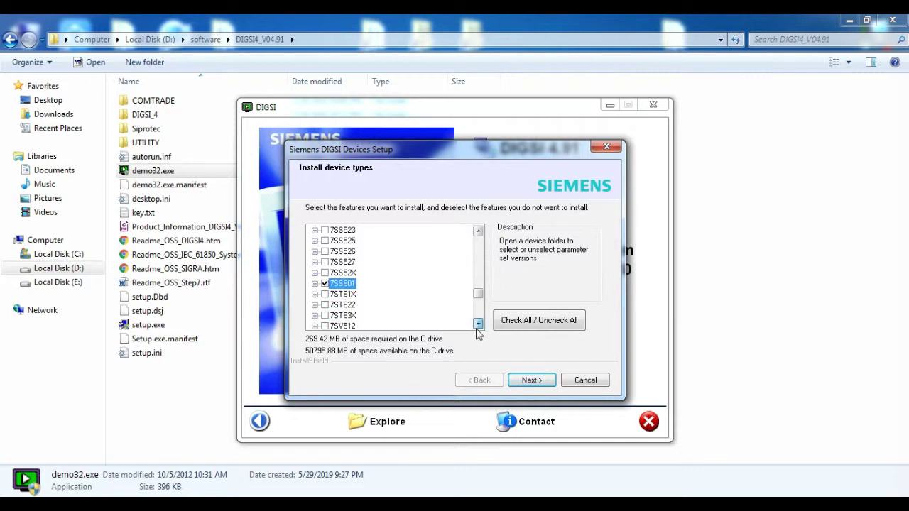
click(477, 324)
click(477, 324)
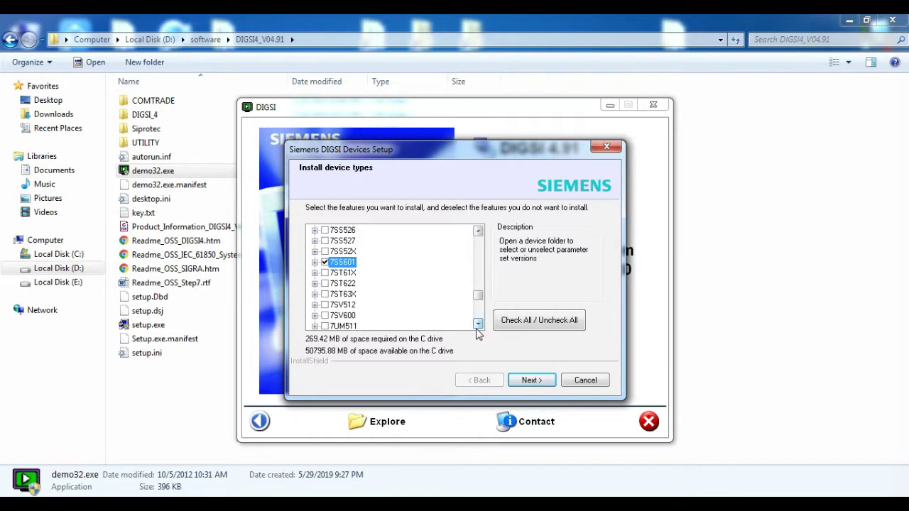
click(477, 324)
click(476, 324)
click(477, 324)
click(477, 323)
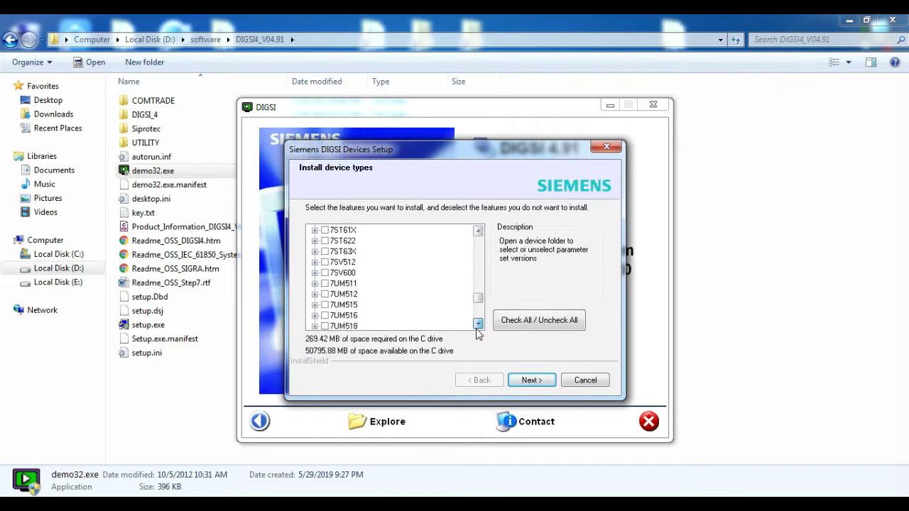
click(477, 324)
click(477, 324)
click(477, 324)
click(477, 324)
click(477, 324)
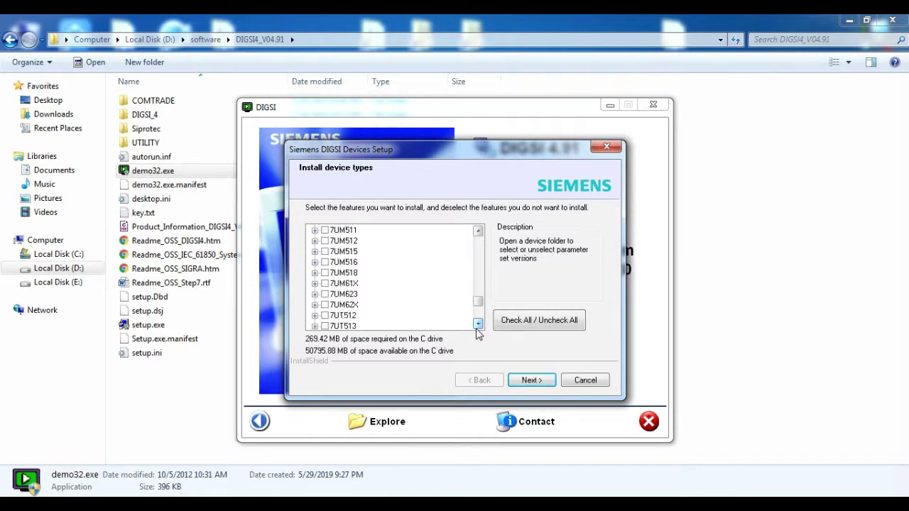
click(325, 305)
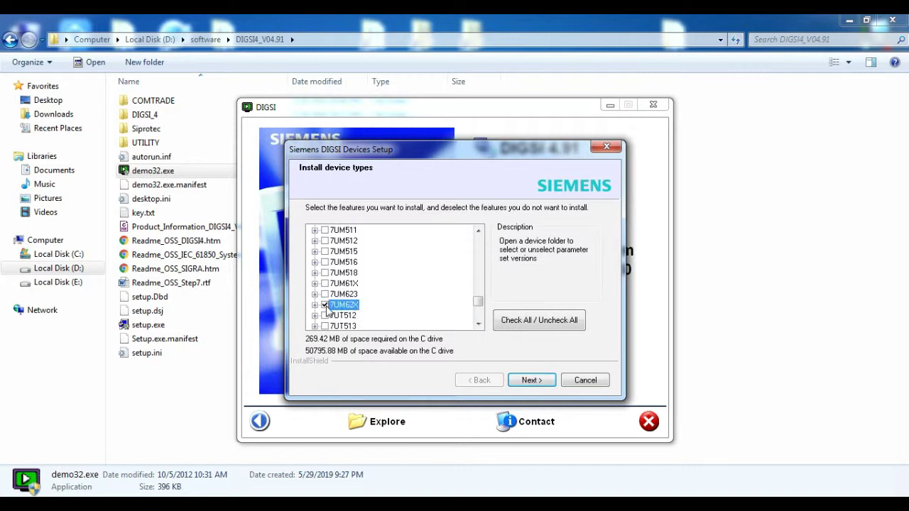
Add device type 7UT683 to the installation selection.
click(478, 324)
click(478, 324)
click(477, 324)
click(478, 324)
click(478, 323)
click(478, 324)
click(478, 324)
click(478, 323)
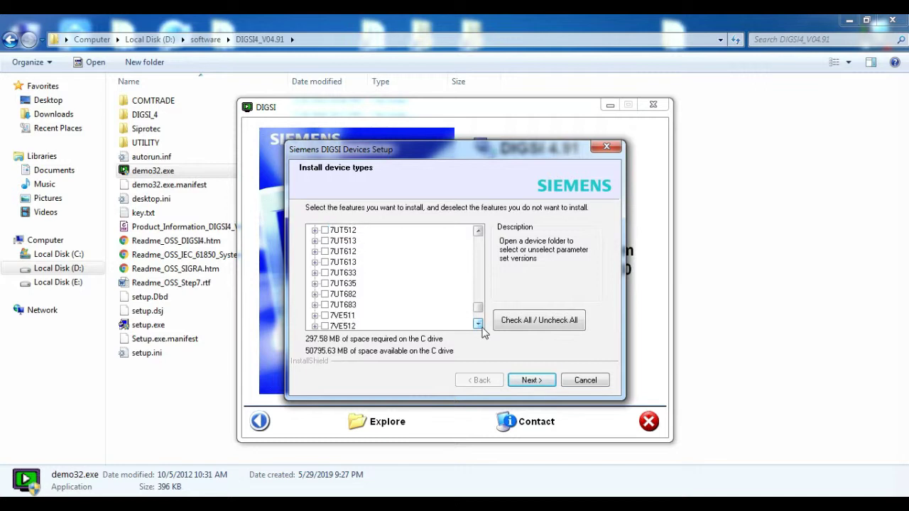
click(325, 305)
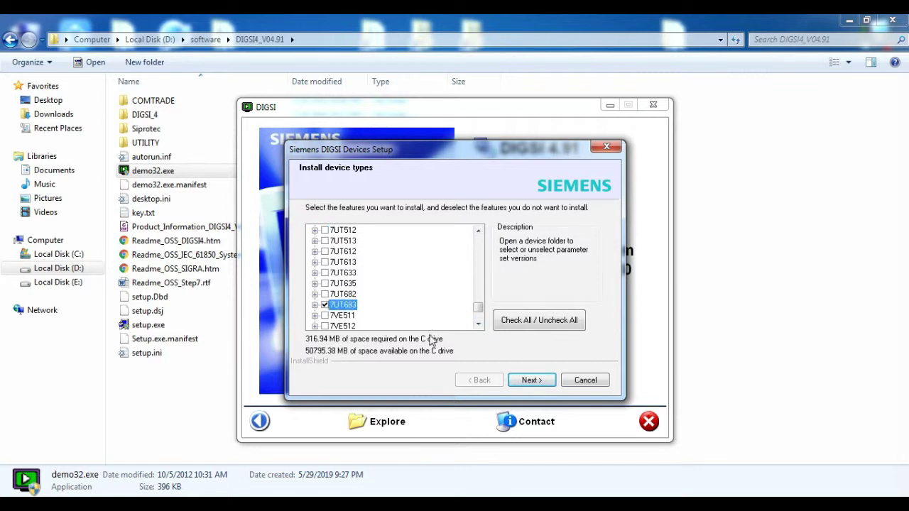
Check the remaining device types through 7VU683 without adding any, and start installing the selected device types.
click(478, 324)
click(478, 323)
click(478, 323)
click(478, 324)
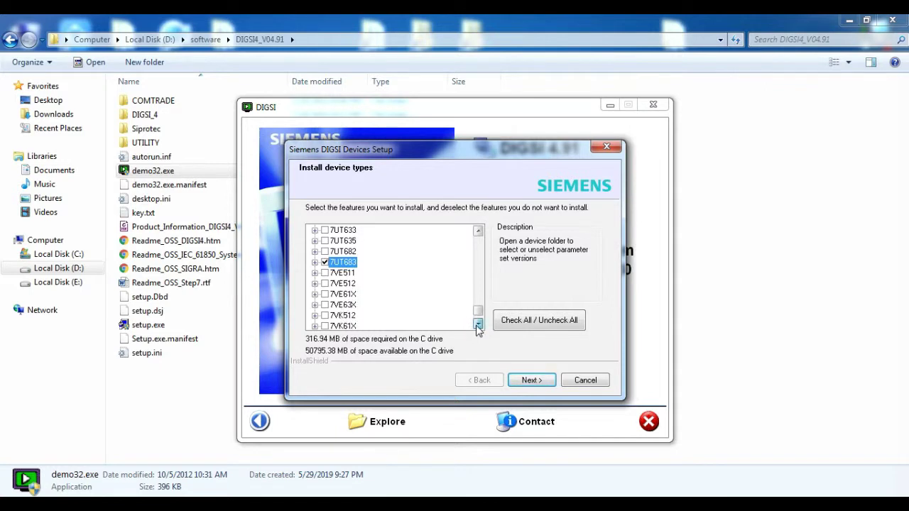
click(477, 323)
click(478, 324)
click(478, 324)
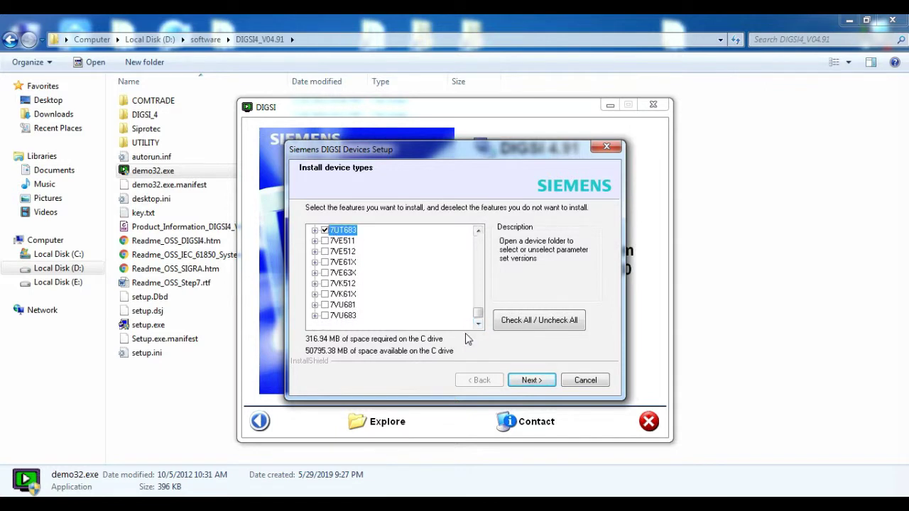
click(531, 381)
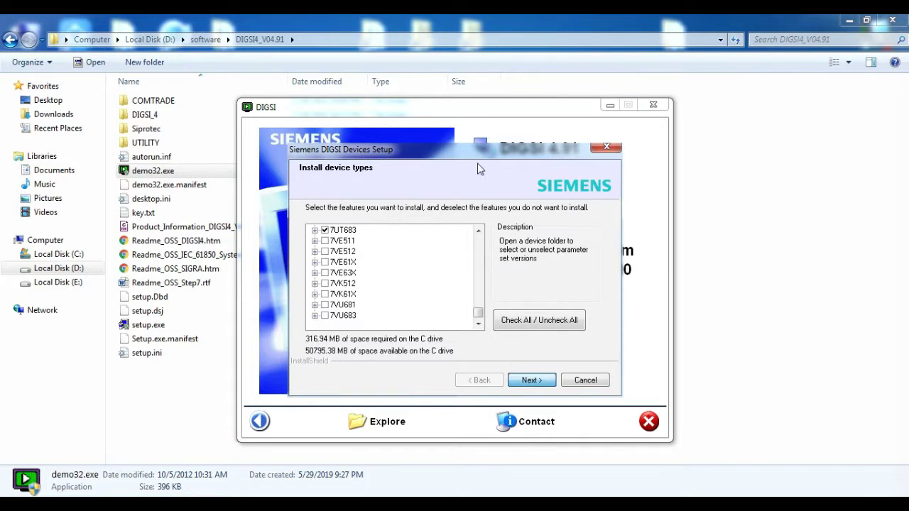
key(Return)
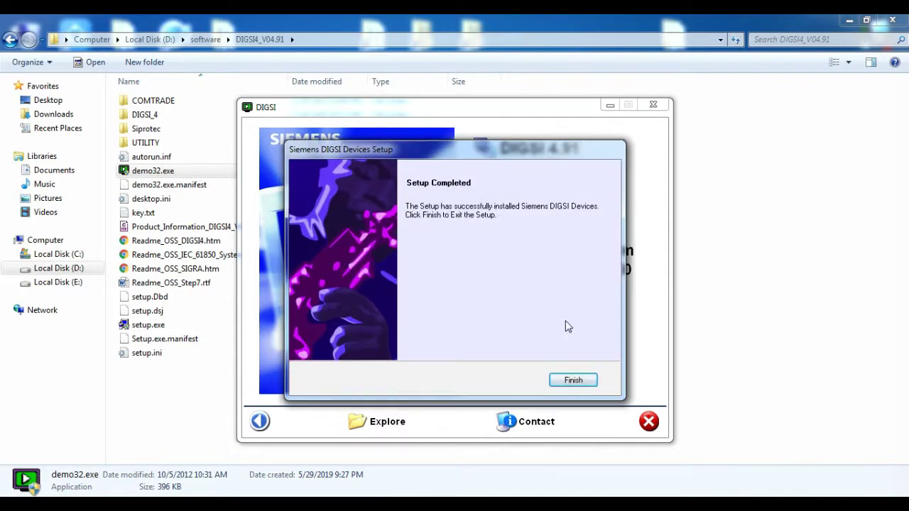
Finish the Siemens DIGSI Devices setup and close the DIGSI installation launcher.
click(572, 381)
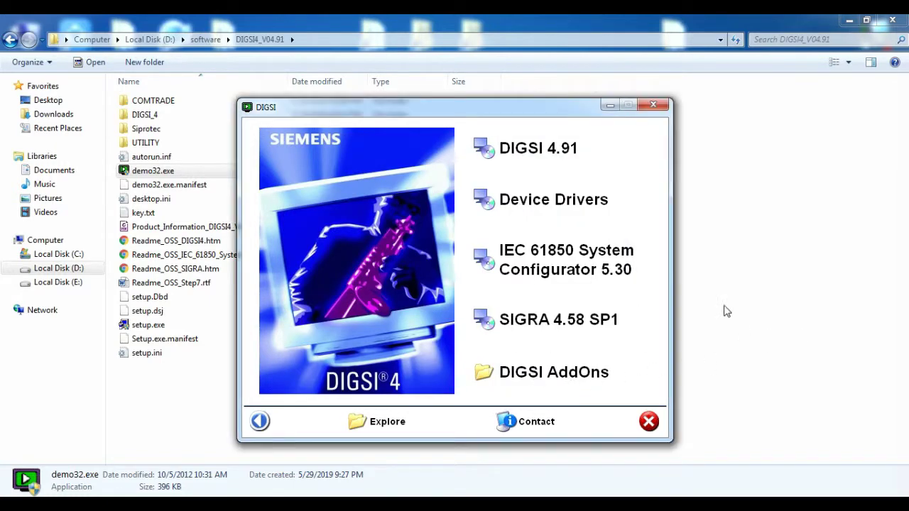
click(650, 102)
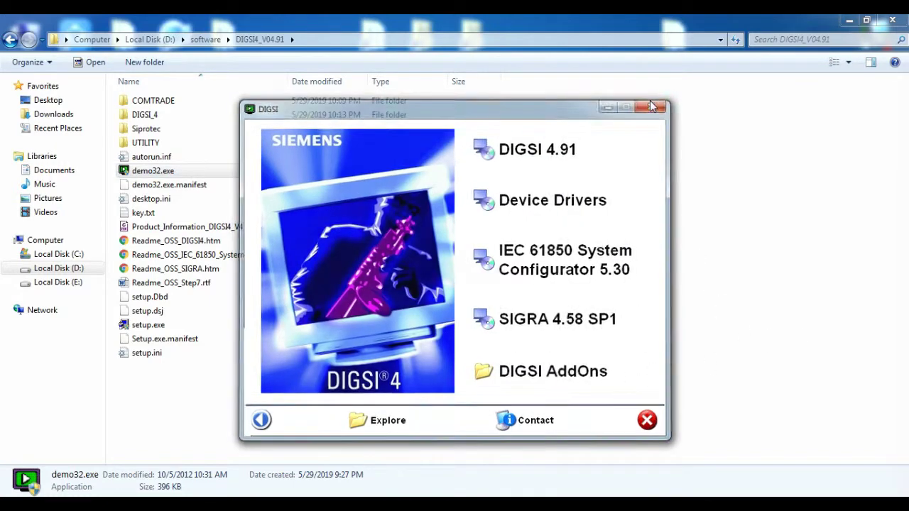